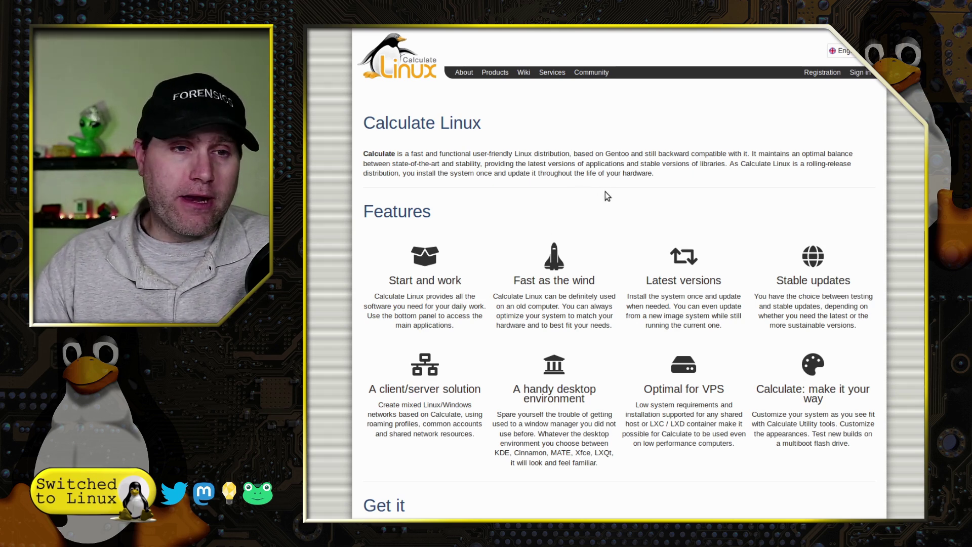
# Scroll the Calculate Linux home page down to the Get it download options.
pyautogui.scroll(-5, 604, 194)
pyautogui.scroll(-1, 606, 197)
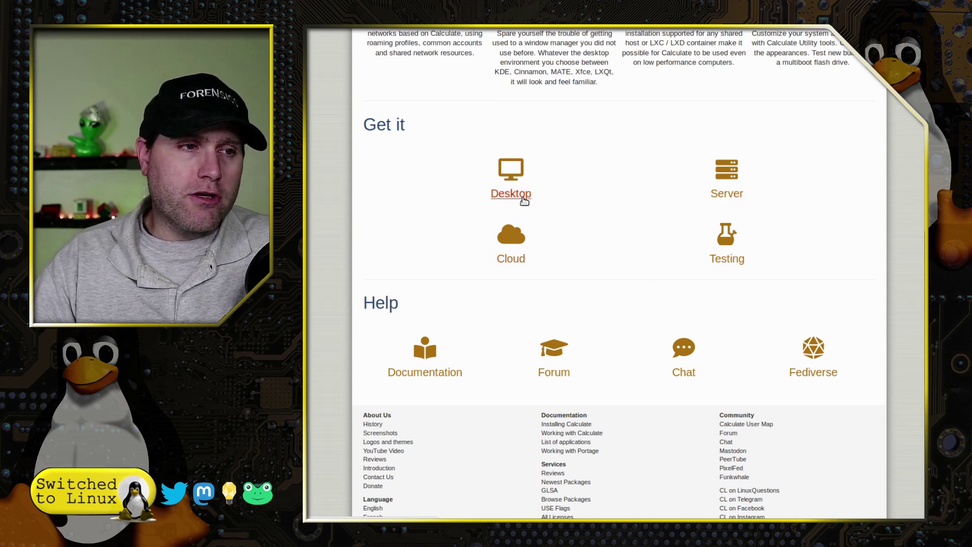
# Open the Desktop download page and browse its KDE, Cinnamon, LXQt, MATE and Xfce editions.
pyautogui.click(568, 218)
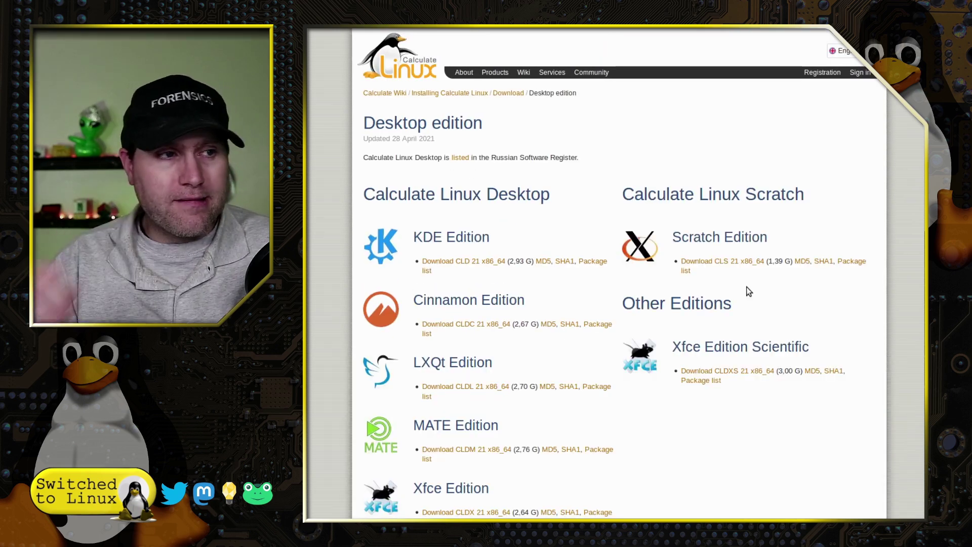
pyautogui.scroll(-2, 735, 280)
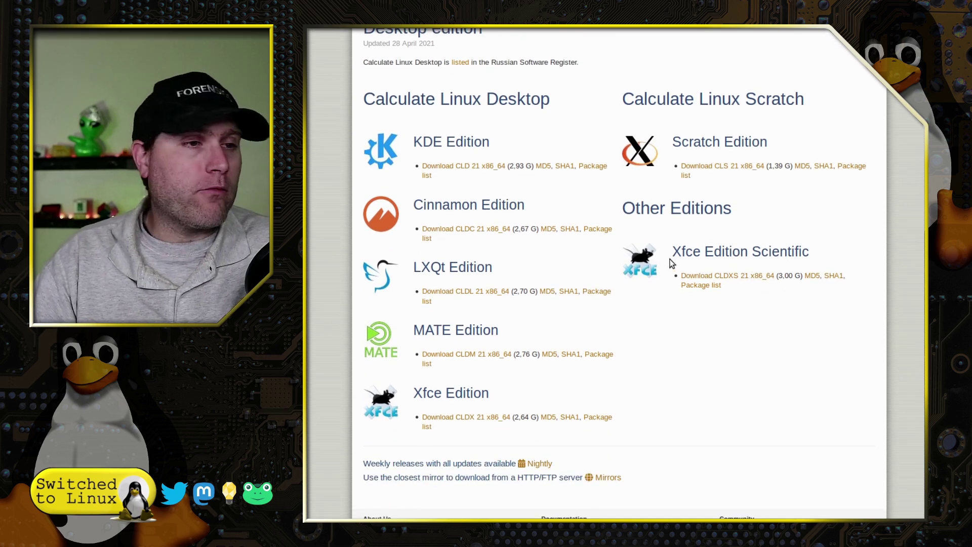
pyautogui.scroll(-2, 492, 199)
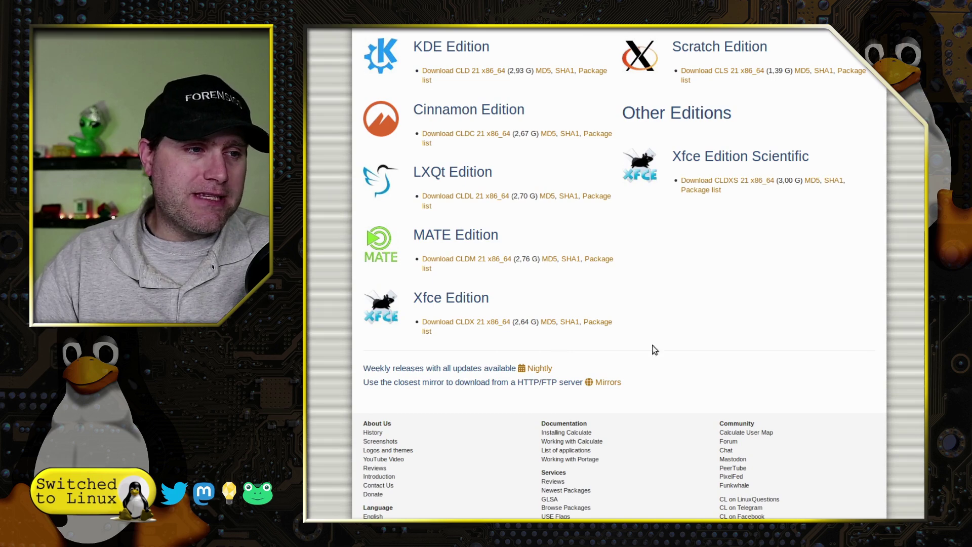
pyautogui.scroll(2, 668, 346)
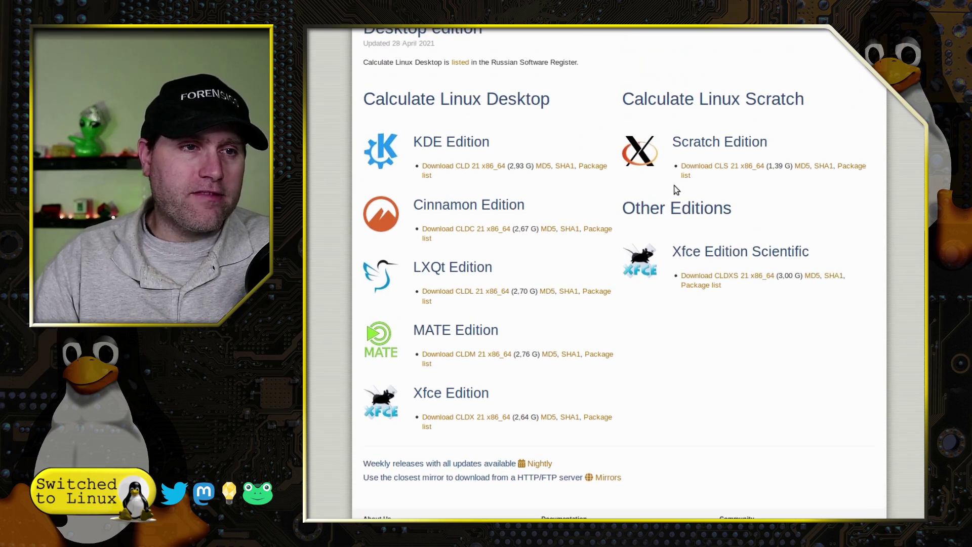
pyautogui.scroll(-4, 774, 314)
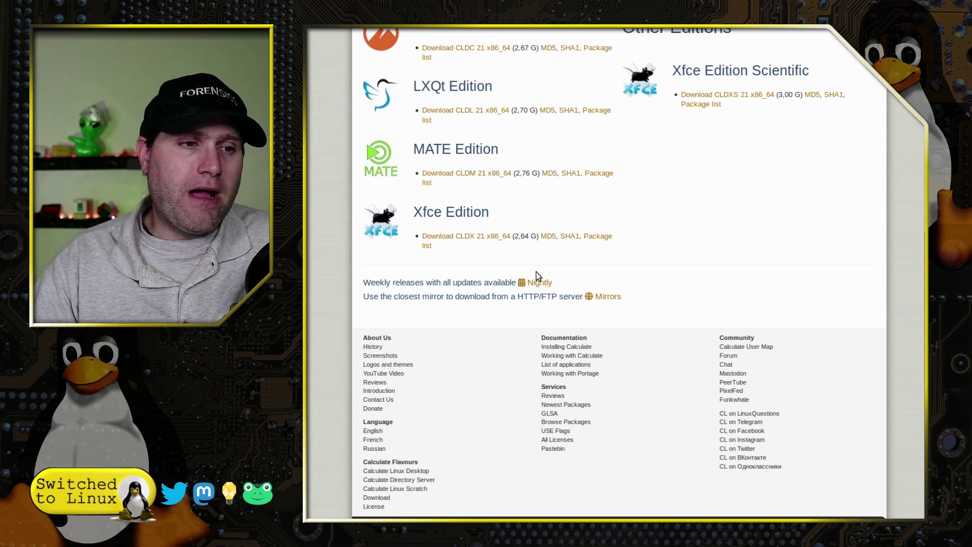
pyautogui.scroll(6, 682, 291)
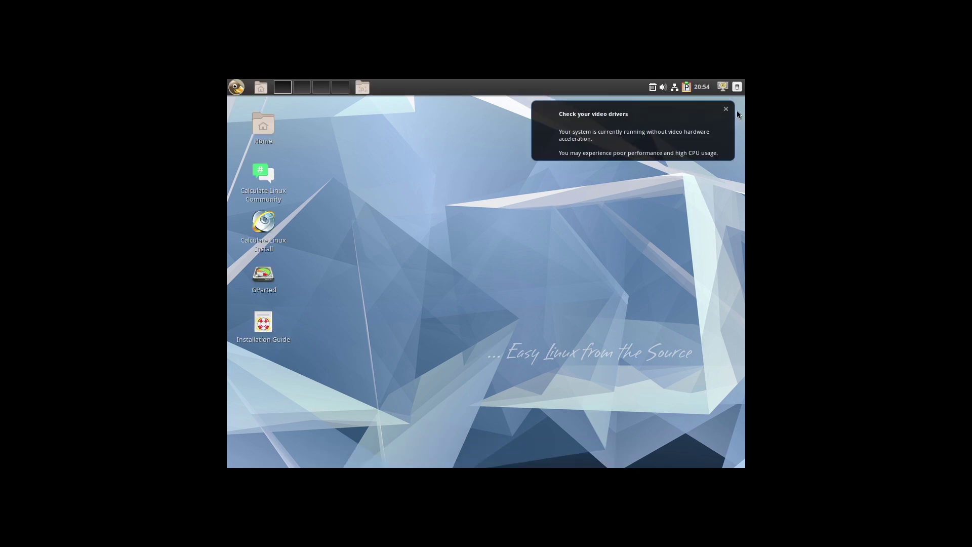
# Dismiss the 'Check your video drivers' warning on the live desktop.
pyautogui.click(726, 109)
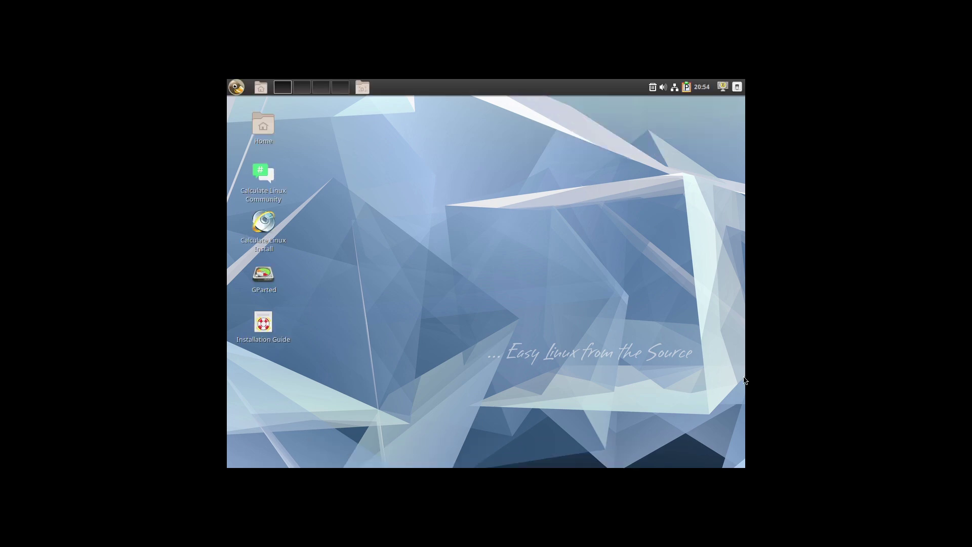
# Launch the Calculate Linux installer and set the timezone to America/New_York.
pyautogui.doubleClick(260, 227)
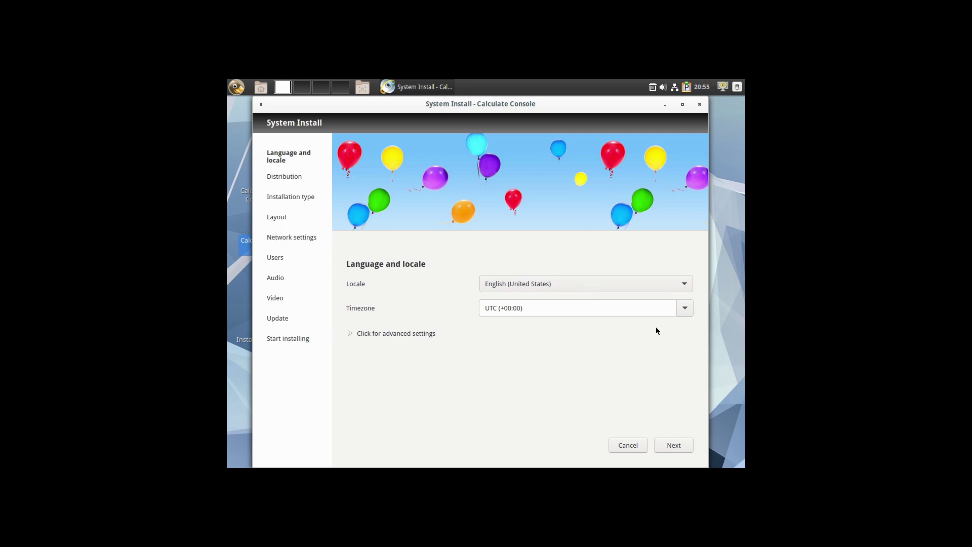
pyautogui.click(683, 309)
pyautogui.scroll(2, 593, 363)
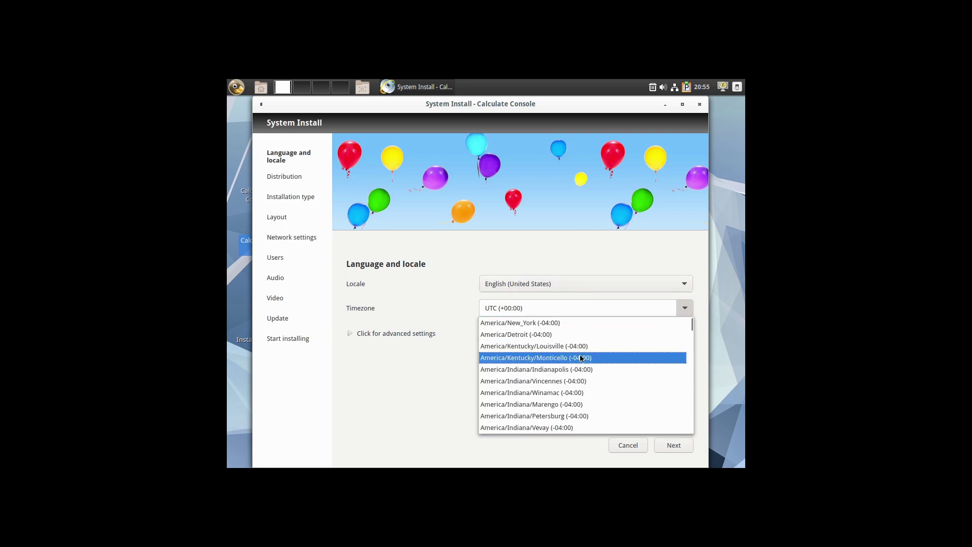
pyautogui.click(554, 322)
pyautogui.click(681, 447)
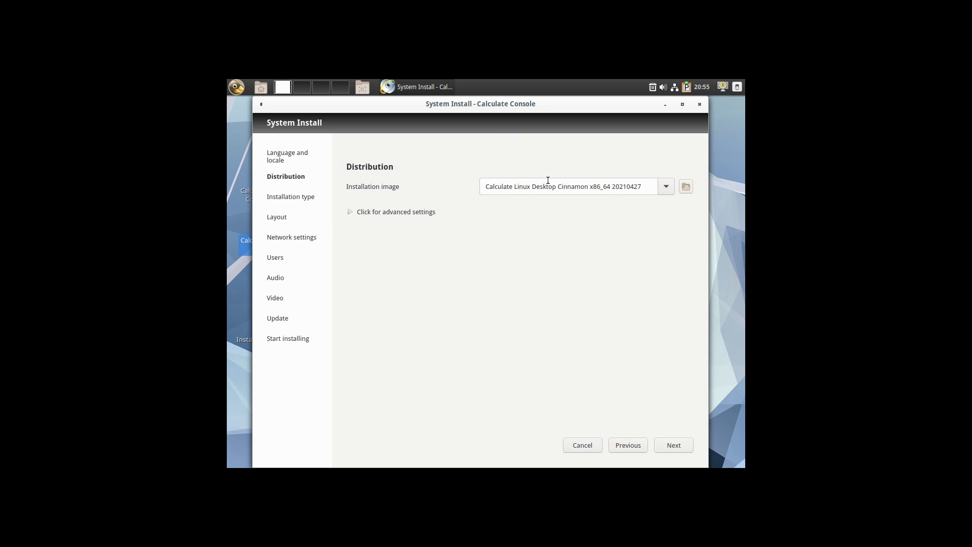
# Keep the Cinnamon installation image and advance to the Installation type step.
pyautogui.click(666, 186)
pyautogui.click(562, 200)
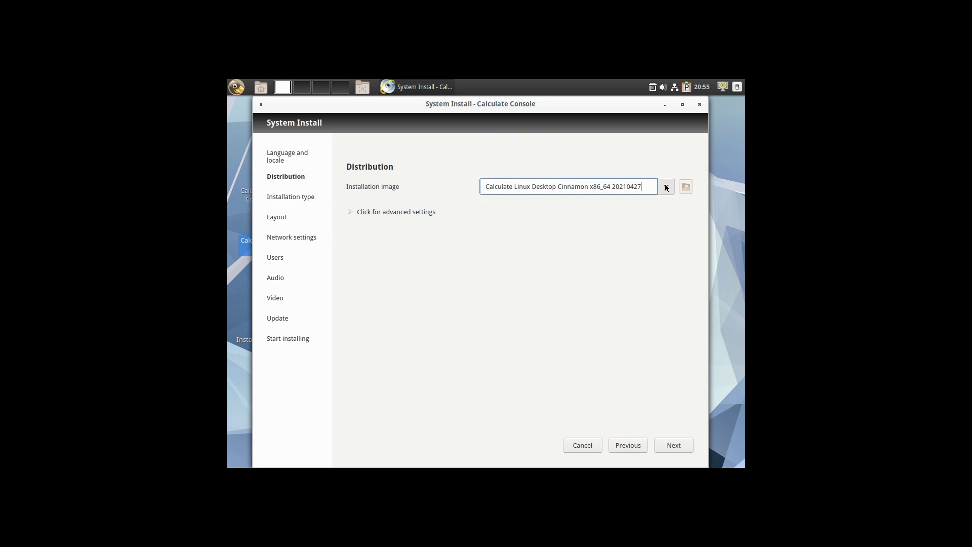
pyautogui.click(677, 444)
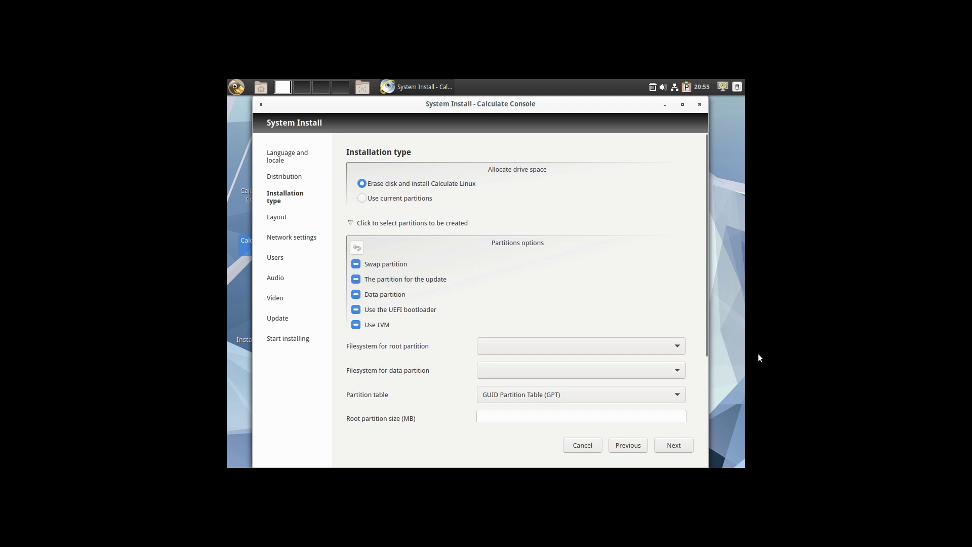
# Set the root partition filesystem to ext4 and advance to the Layout step.
pyautogui.click(678, 346)
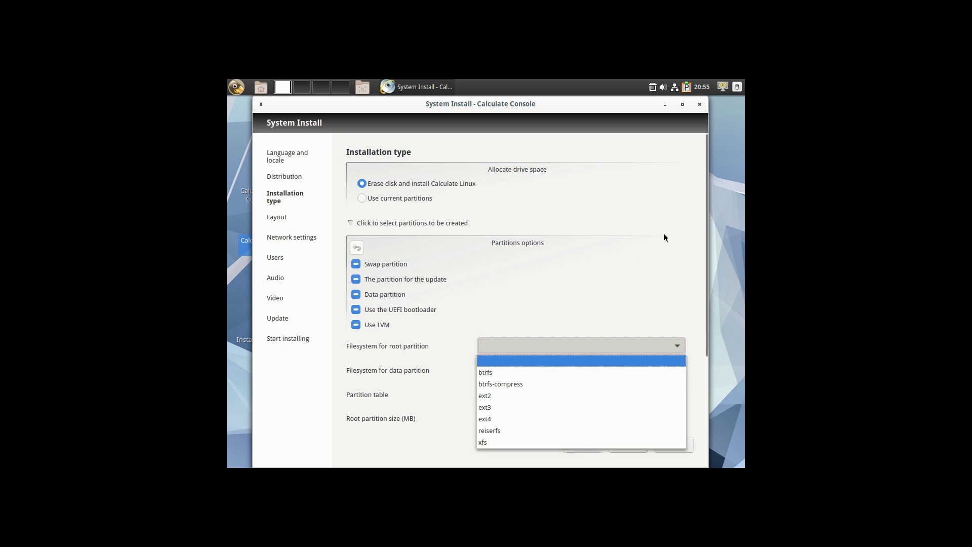
pyautogui.click(691, 260)
pyautogui.scroll(-3, 671, 299)
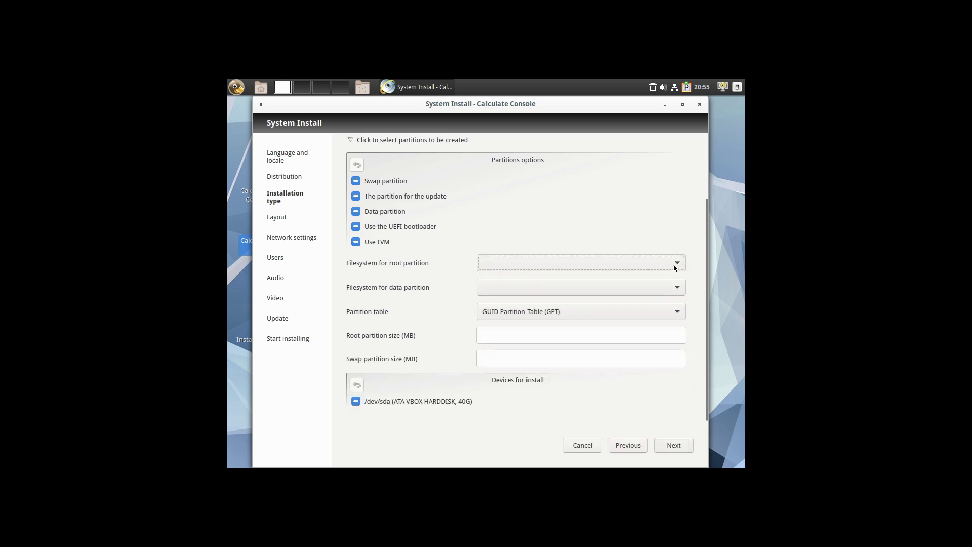
pyautogui.scroll(-1, 676, 264)
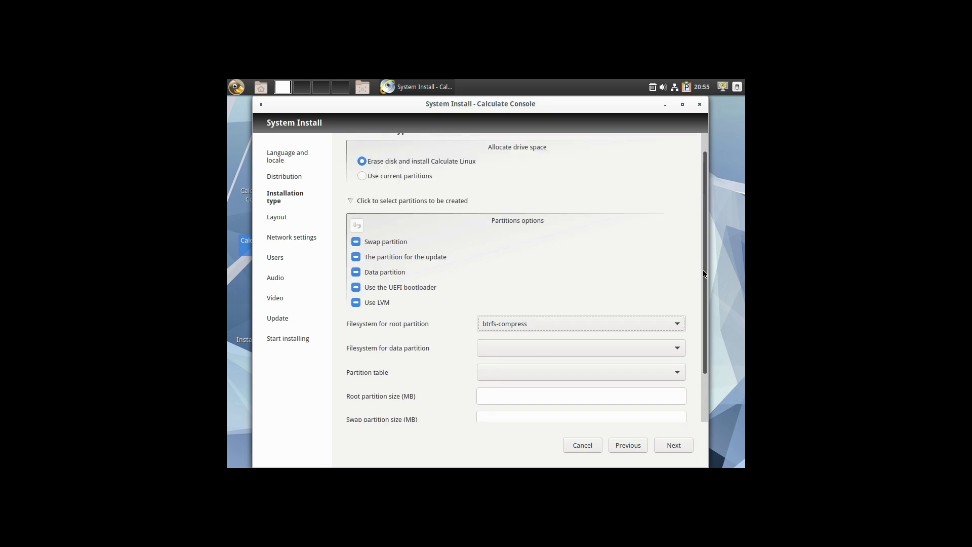
pyautogui.click(658, 324)
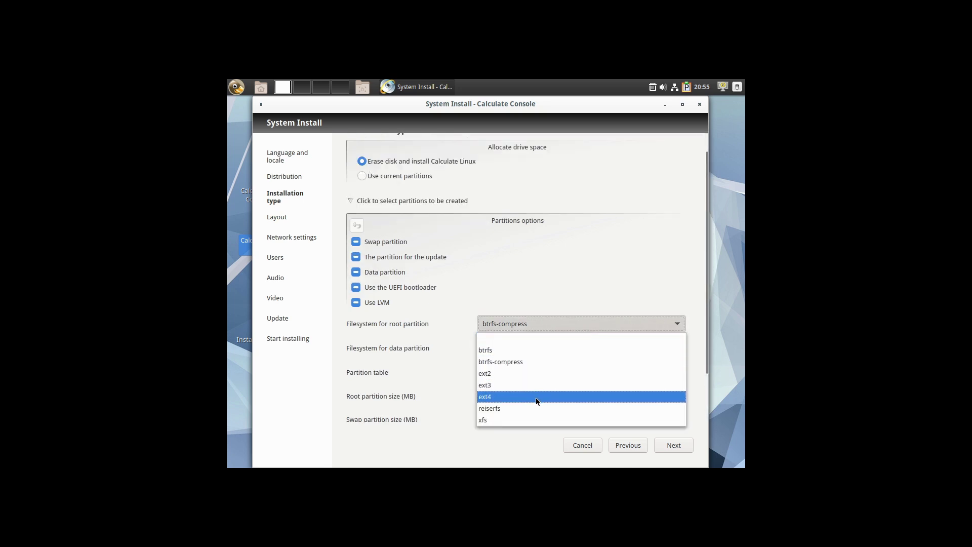
pyautogui.click(542, 373)
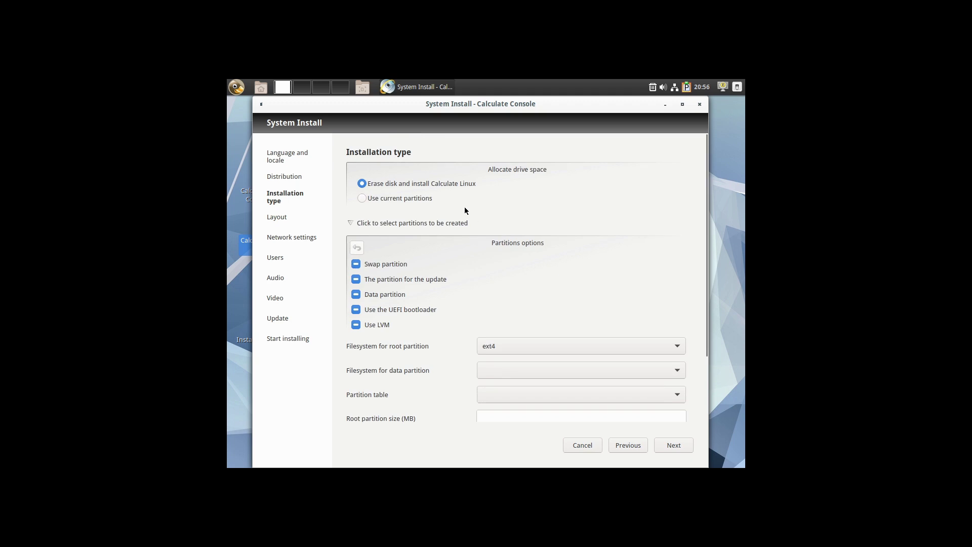
pyautogui.click(676, 443)
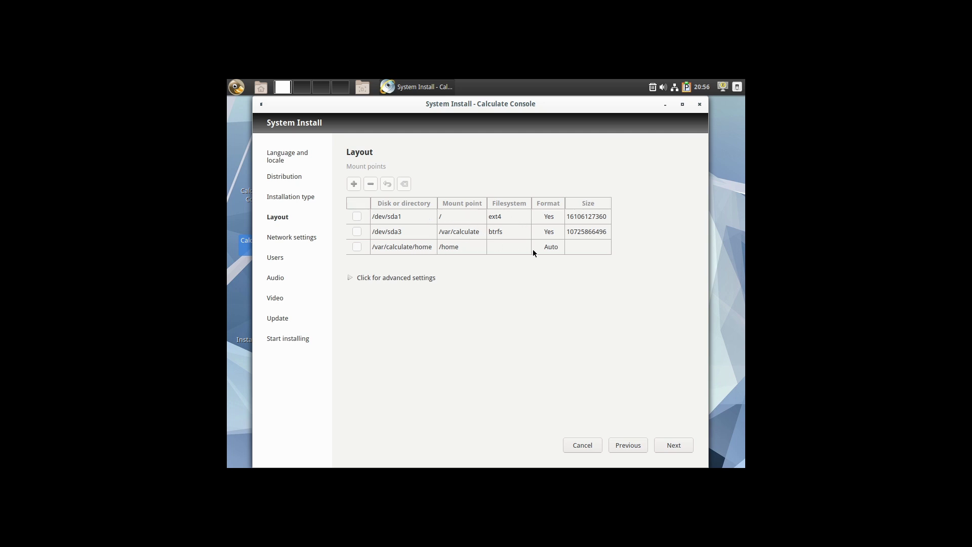
# Expand the advanced layout settings, then quit the installer, confirming with Yes.
pyautogui.click(352, 279)
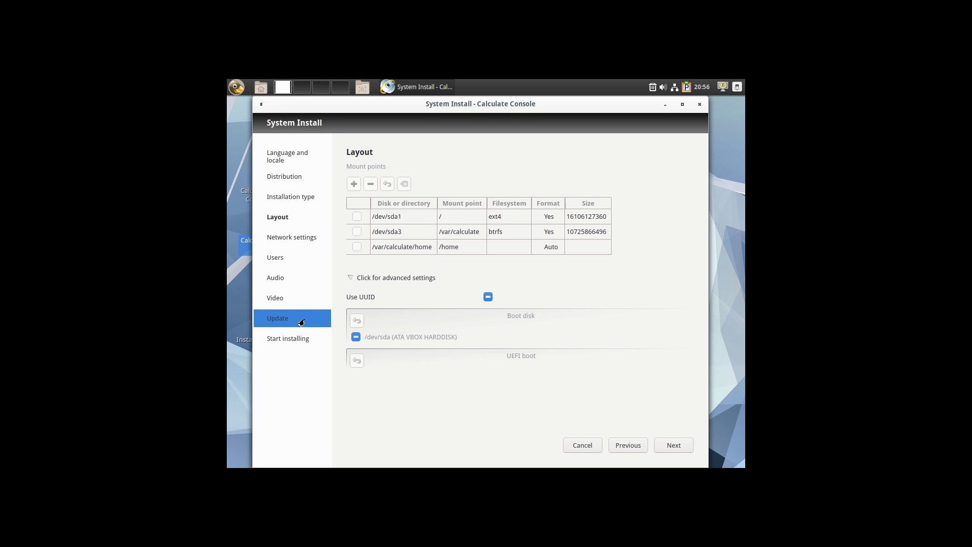
pyautogui.click(699, 104)
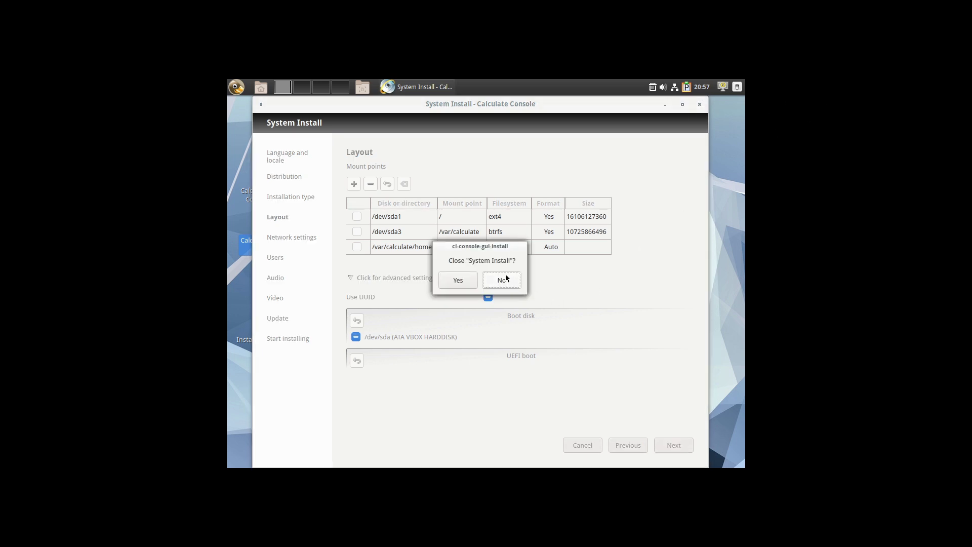
pyautogui.click(463, 280)
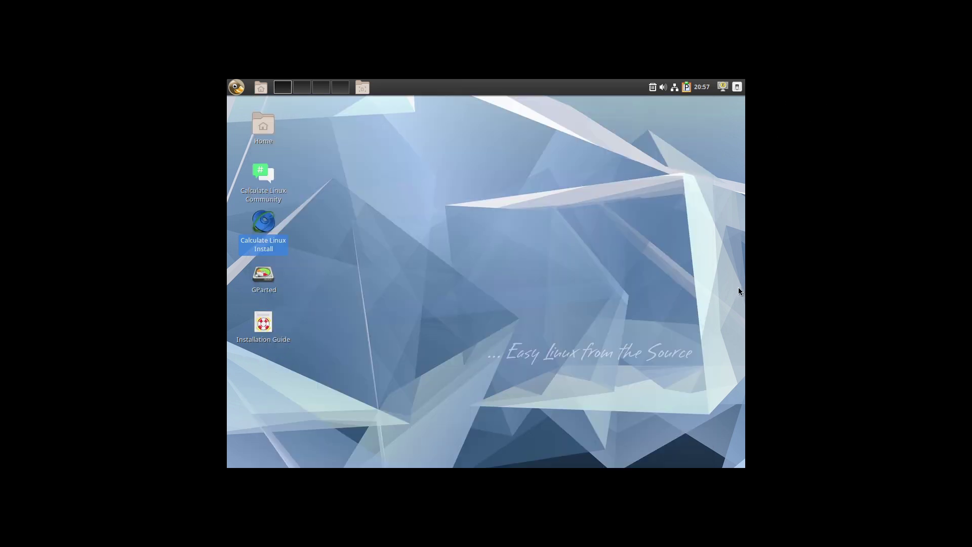
# Shut down the live system, remove the install disk from the optical drive, and restart the VM.
pyautogui.click(737, 87)
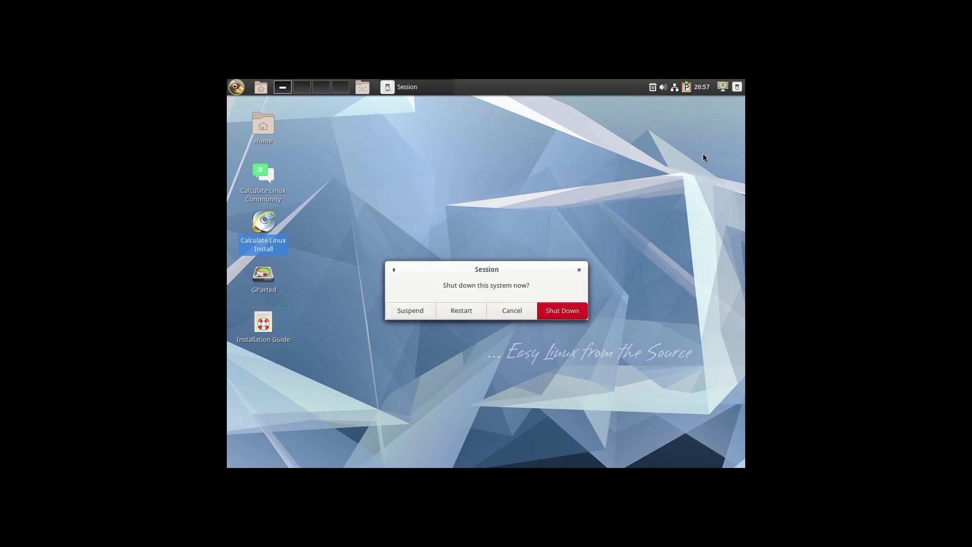
pyautogui.click(565, 312)
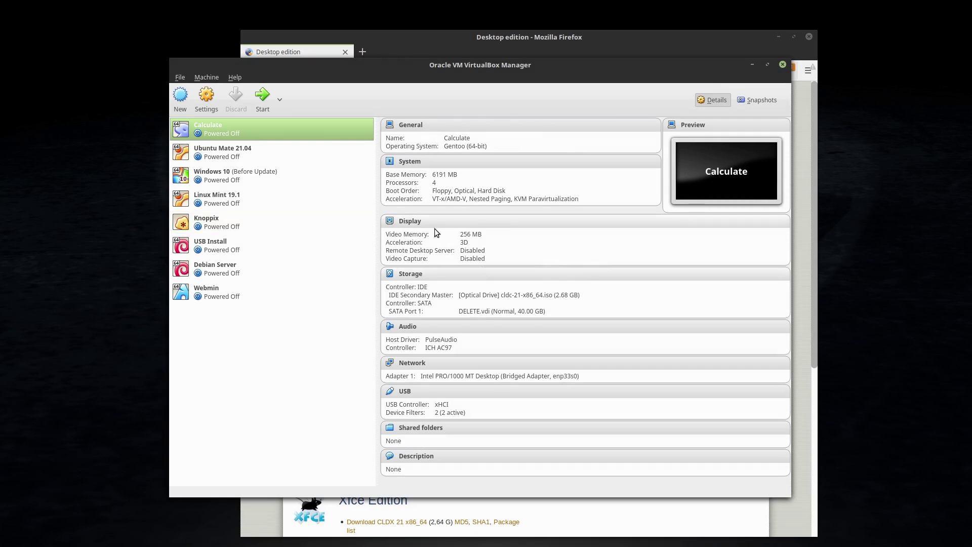
pyautogui.click(527, 295)
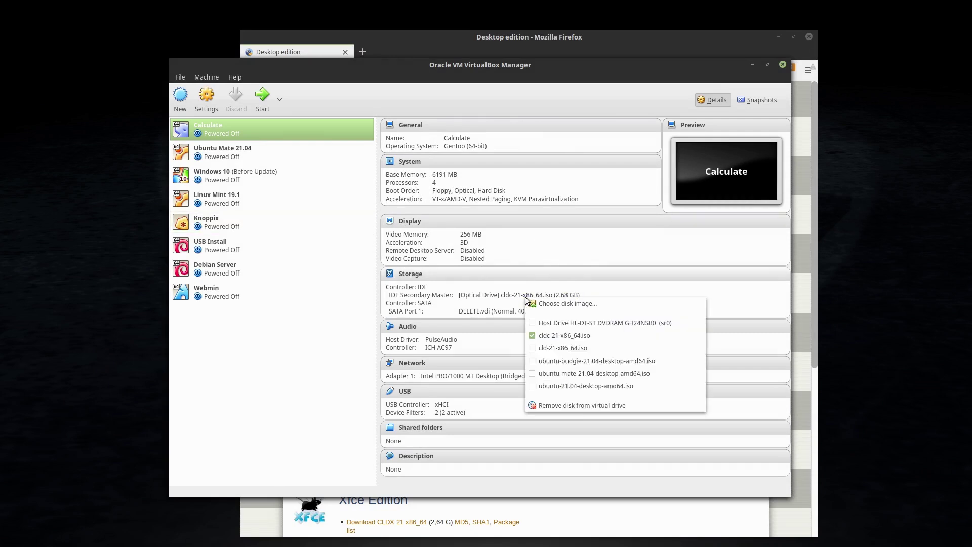
pyautogui.click(581, 405)
pyautogui.click(262, 95)
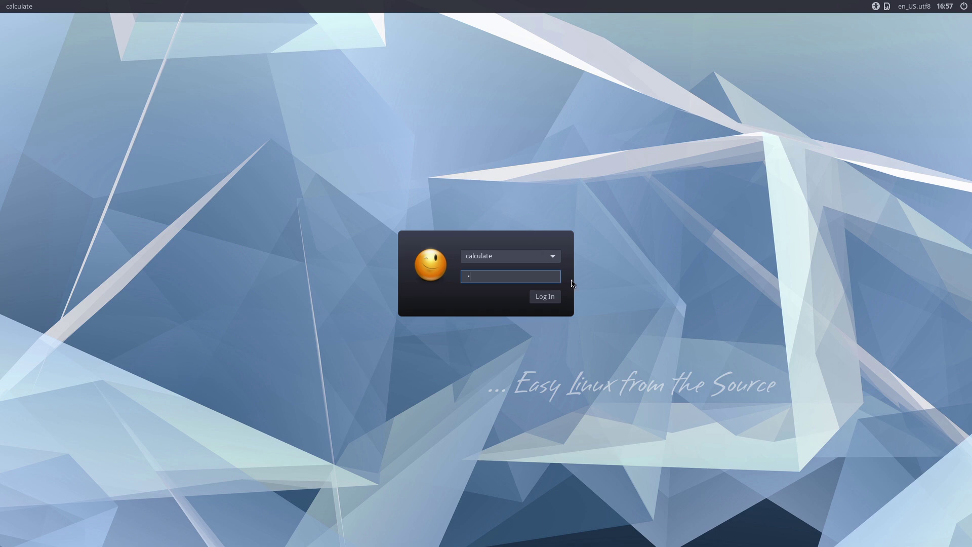
# Enter the account password and log in to the installed Cinnamon desktop.
pyautogui.write('••')
pyautogui.click(548, 299)
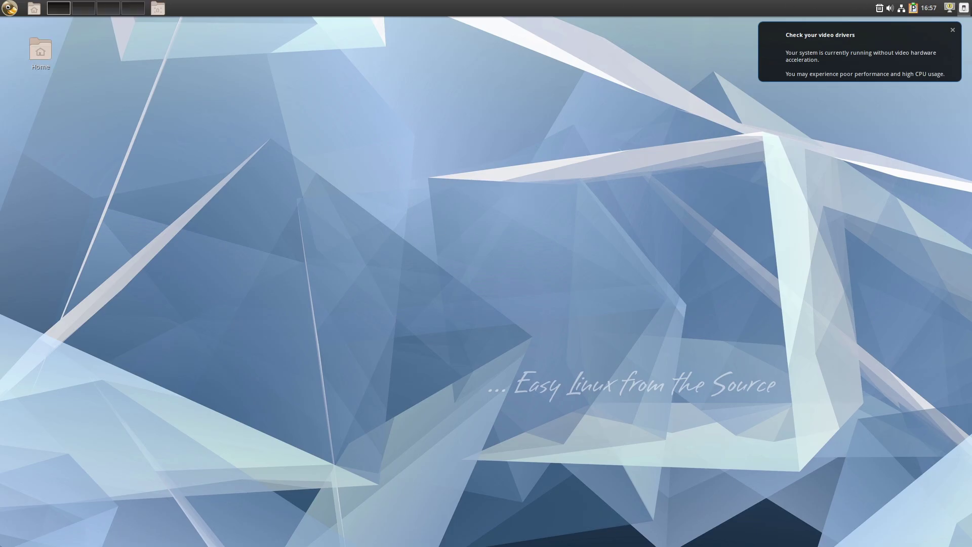
# Dismiss the video-driver warning, cancel the session dialog, and select the Home desktop icon.
pyautogui.click(953, 31)
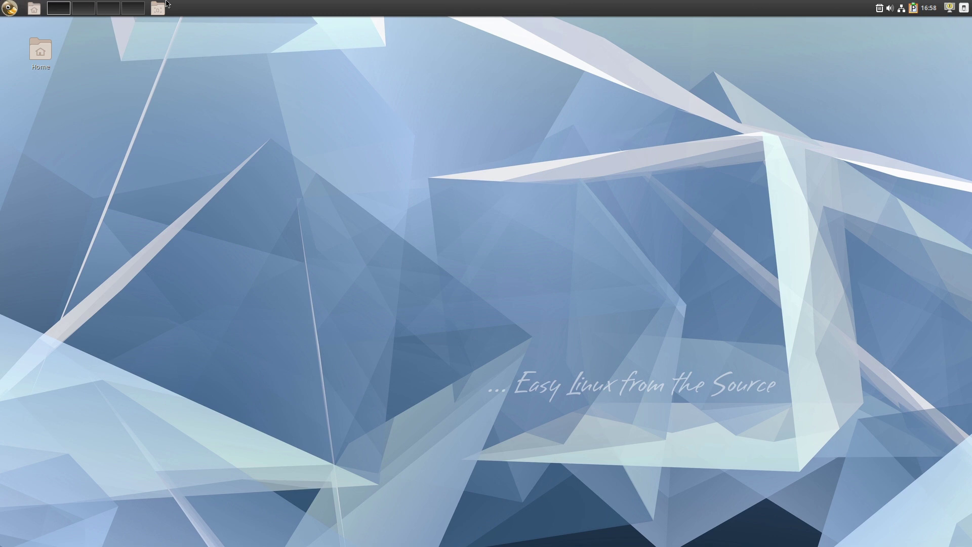
pyautogui.click(963, 8)
pyautogui.click(582, 265)
pyautogui.click(47, 50)
# Open and close the Home folder, reveal the bottom dock, then bring up the applications menu.
pyautogui.doubleClick(47, 50)
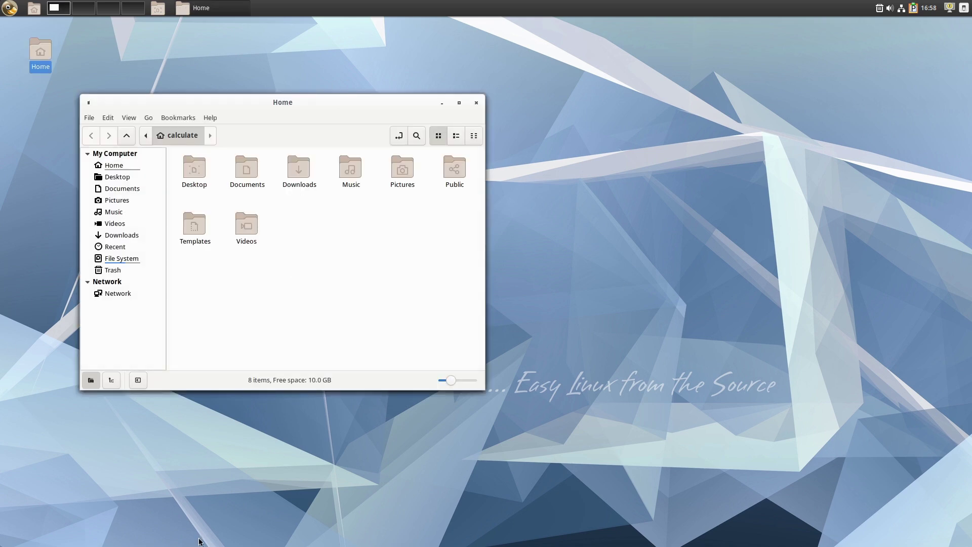
pyautogui.click(477, 104)
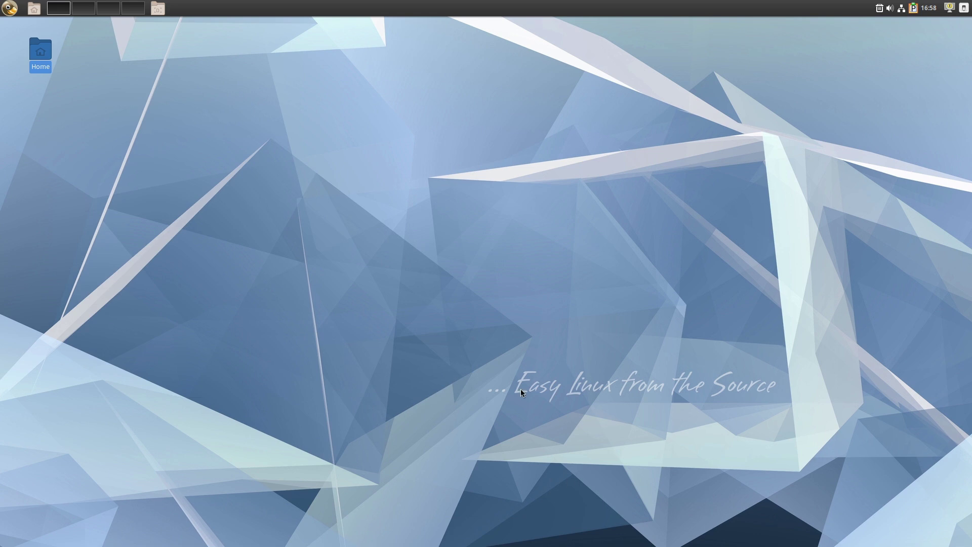
pyautogui.moveTo(315, 536)
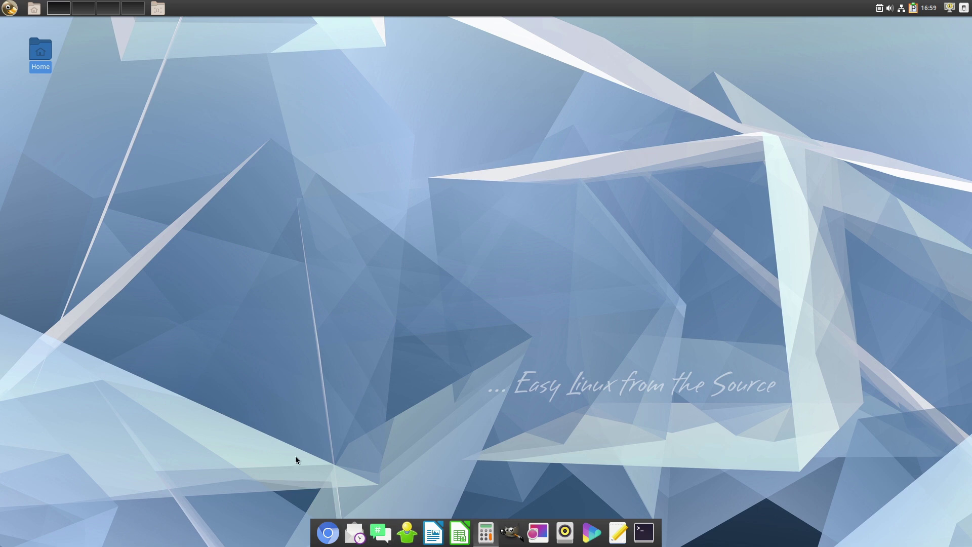
pyautogui.click(10, 8)
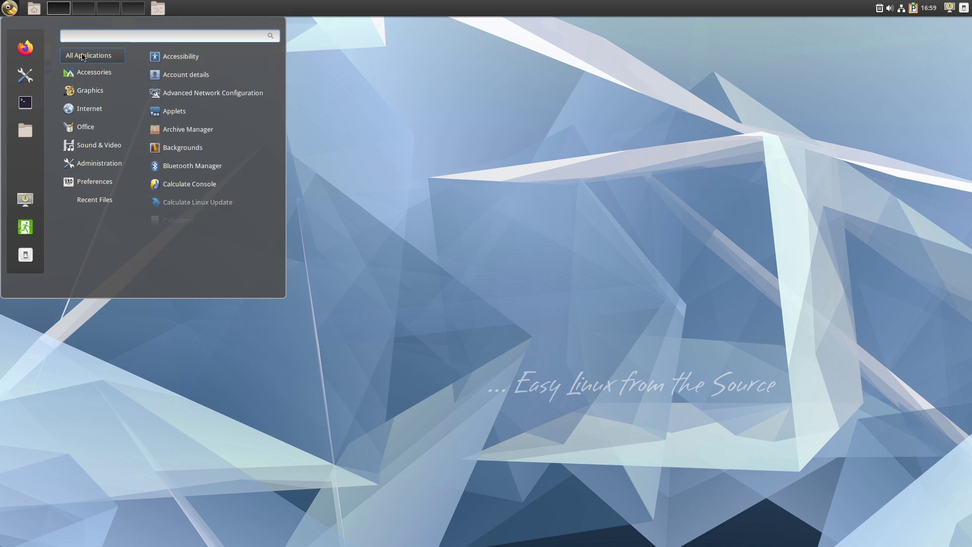
# Browse the Internet, Office, Sound & Video and Preferences menu categories, then search 'cal'.
pyautogui.moveTo(90, 75)
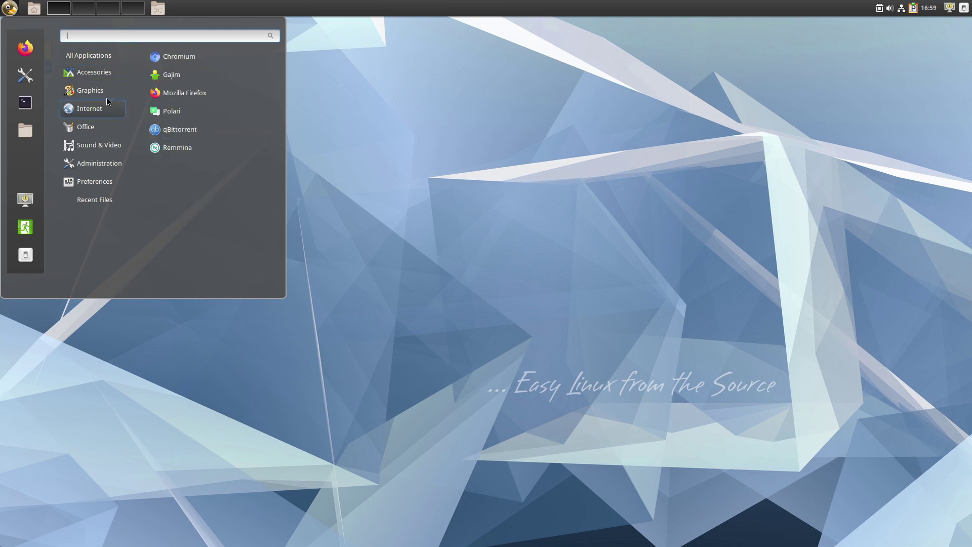
pyautogui.moveTo(98, 93)
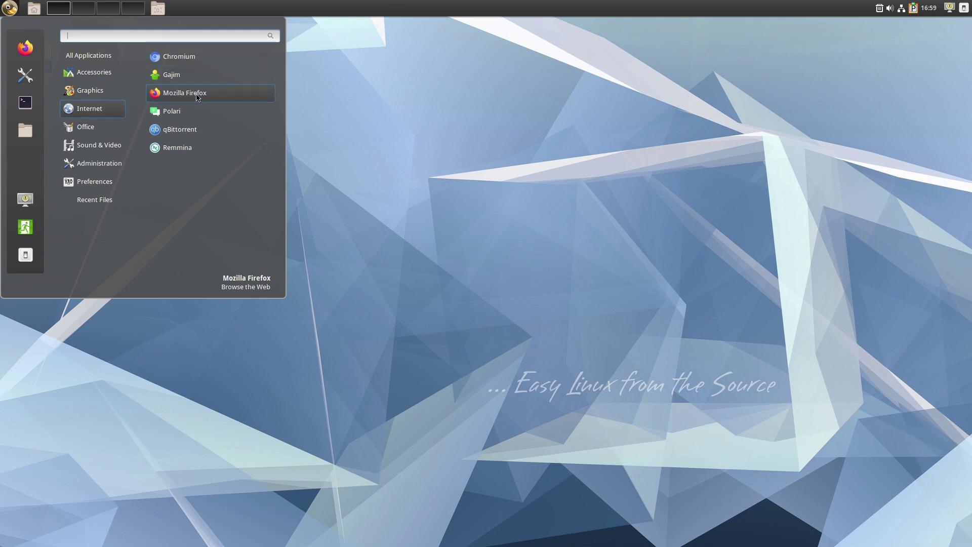
pyautogui.moveTo(102, 127)
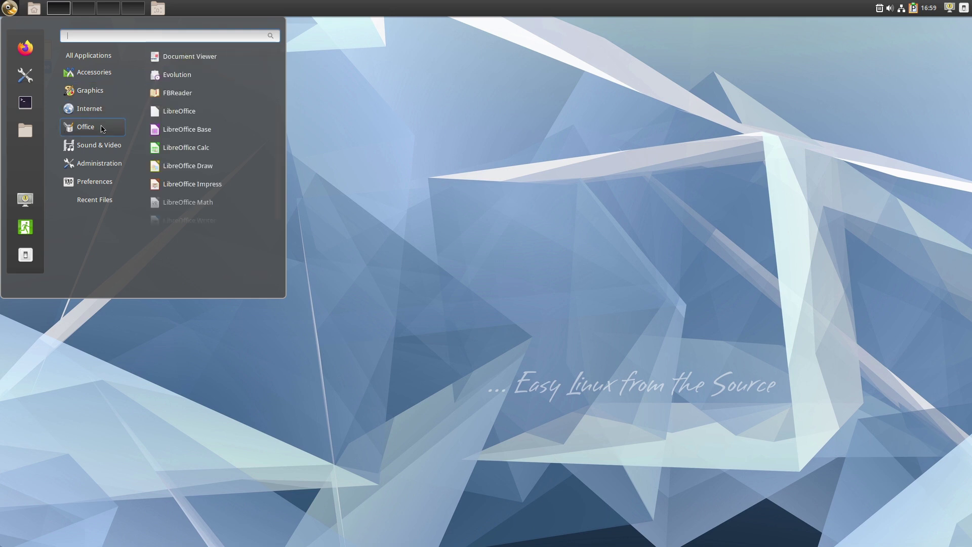
pyautogui.scroll(-1, 228, 99)
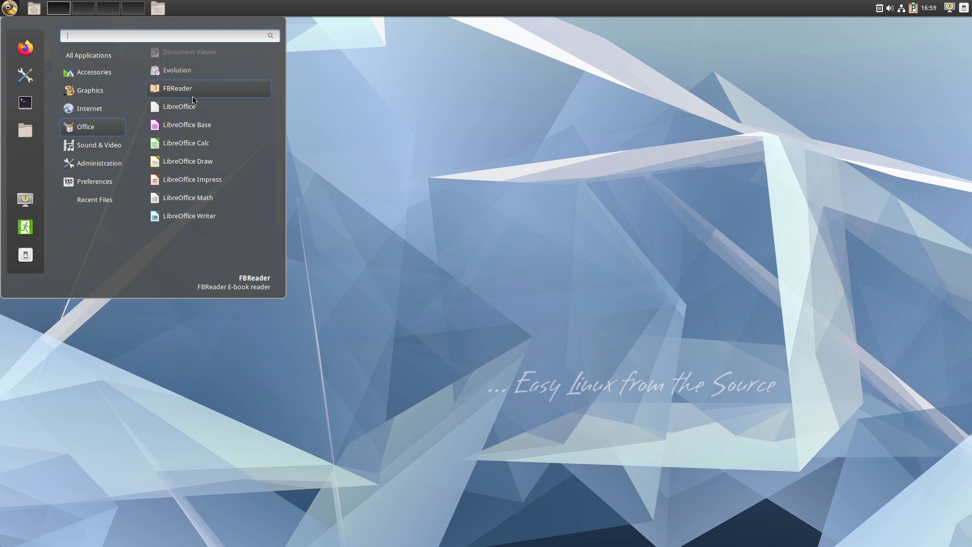
pyautogui.moveTo(106, 148)
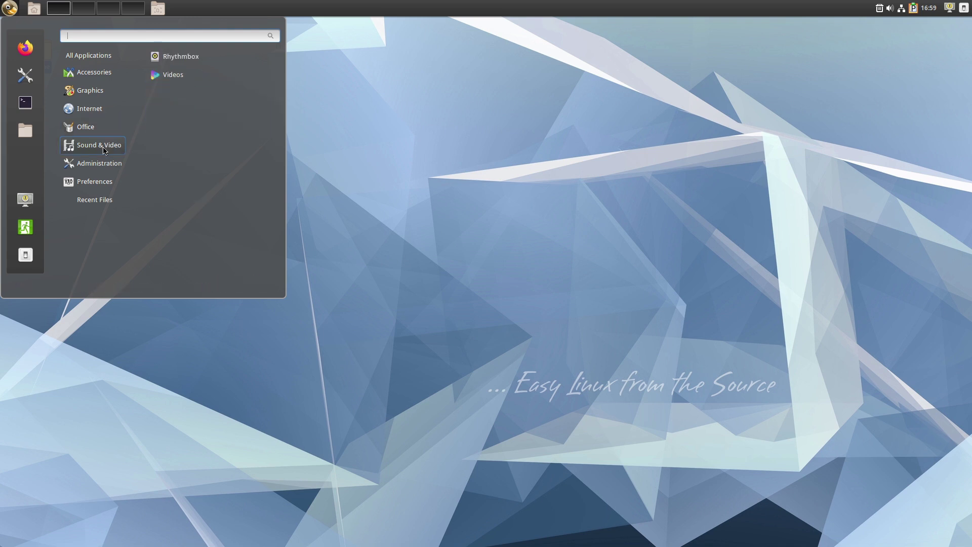
pyautogui.moveTo(99, 169)
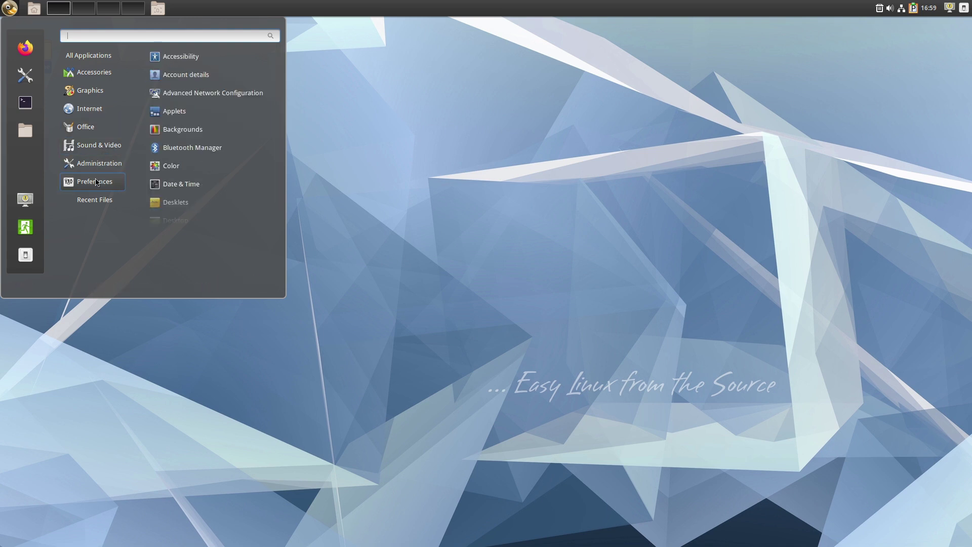
pyautogui.scroll(-5, 173, 172)
pyautogui.scroll(-5, 172, 175)
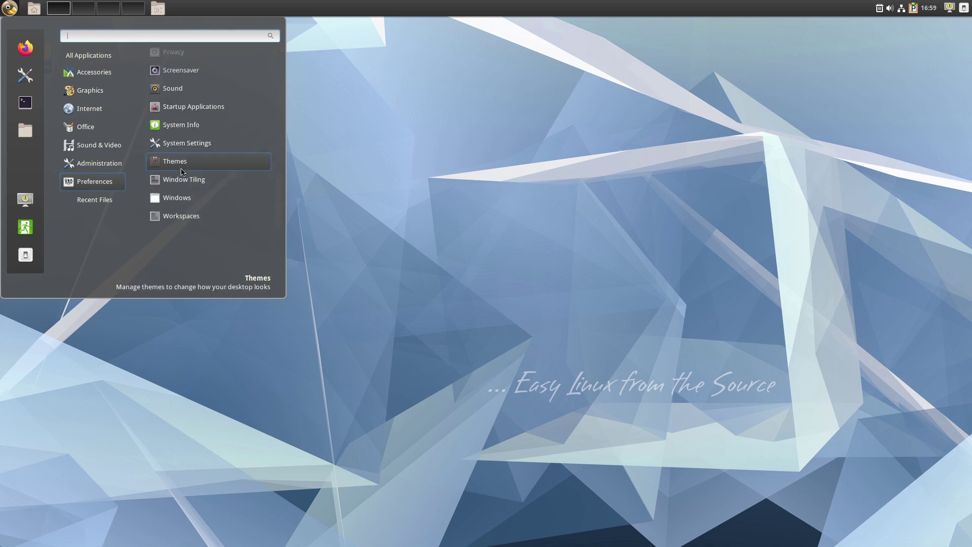
pyautogui.scroll(10, 178, 162)
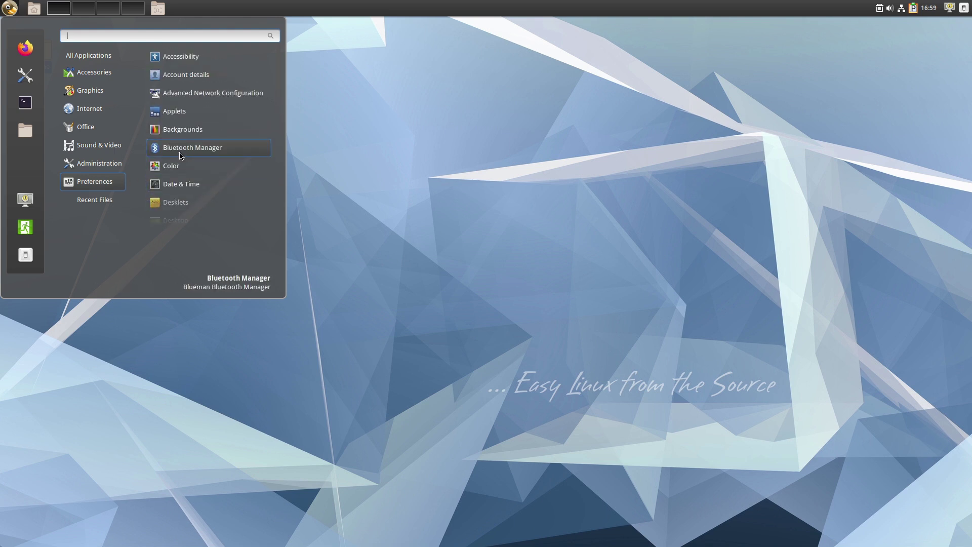
pyautogui.write('cal')
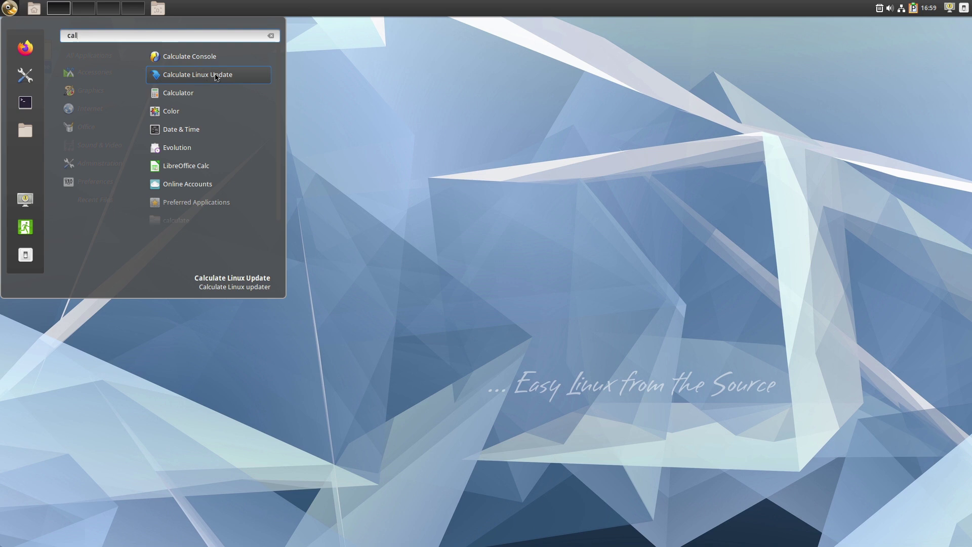
# Launch Calculate Console, connect to 127.0.0.1, and open the Configure a Package module.
pyautogui.click(213, 58)
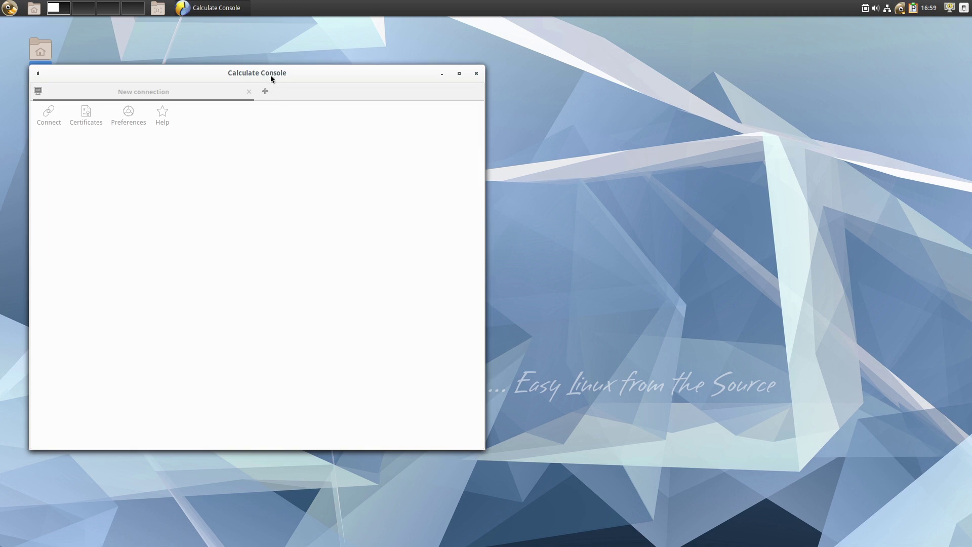
pyautogui.moveTo(271, 76); pyautogui.dragTo(337, 98)
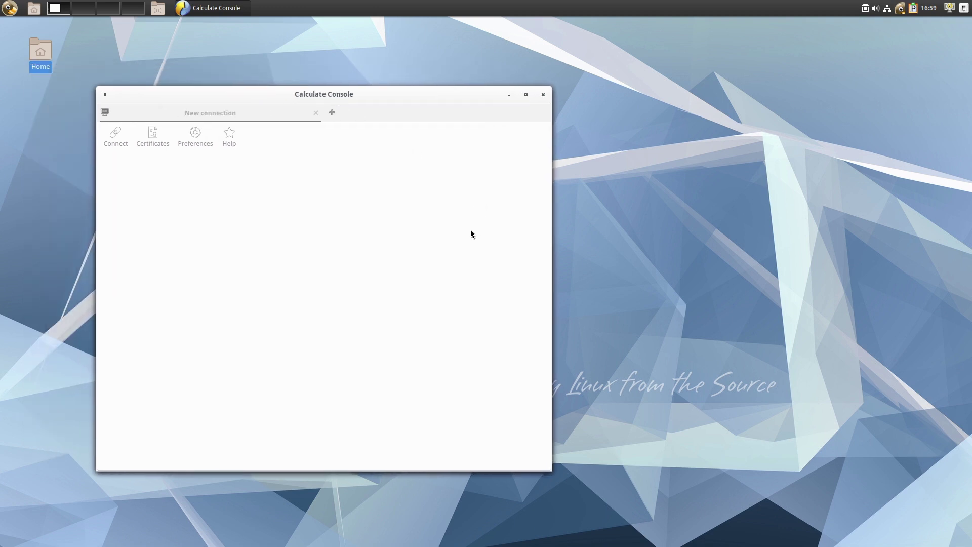
pyautogui.click(115, 136)
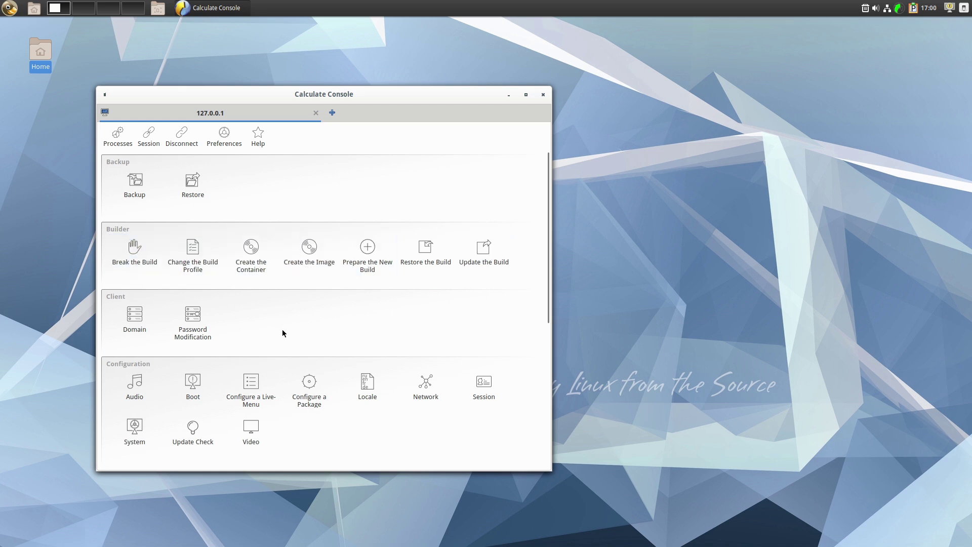
pyautogui.scroll(-4, 202, 311)
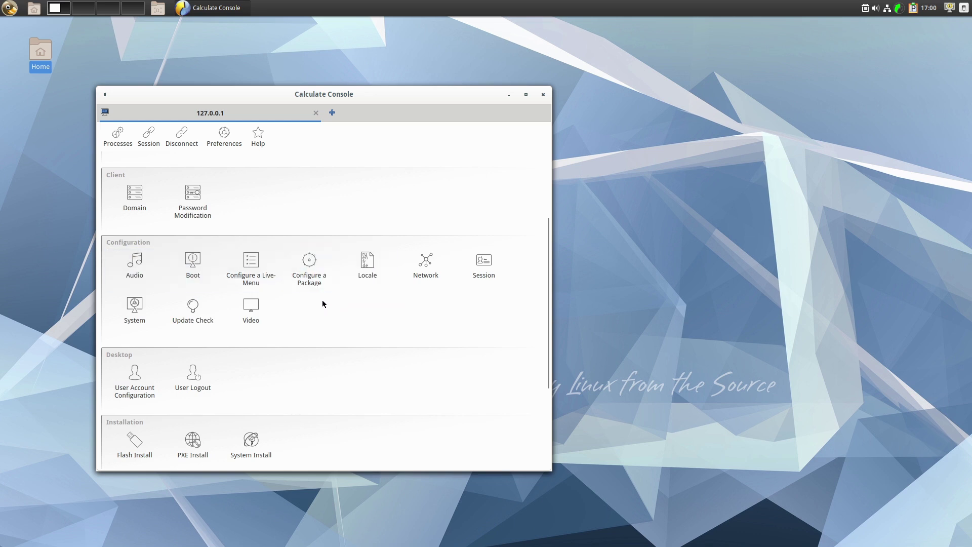
pyautogui.click(309, 265)
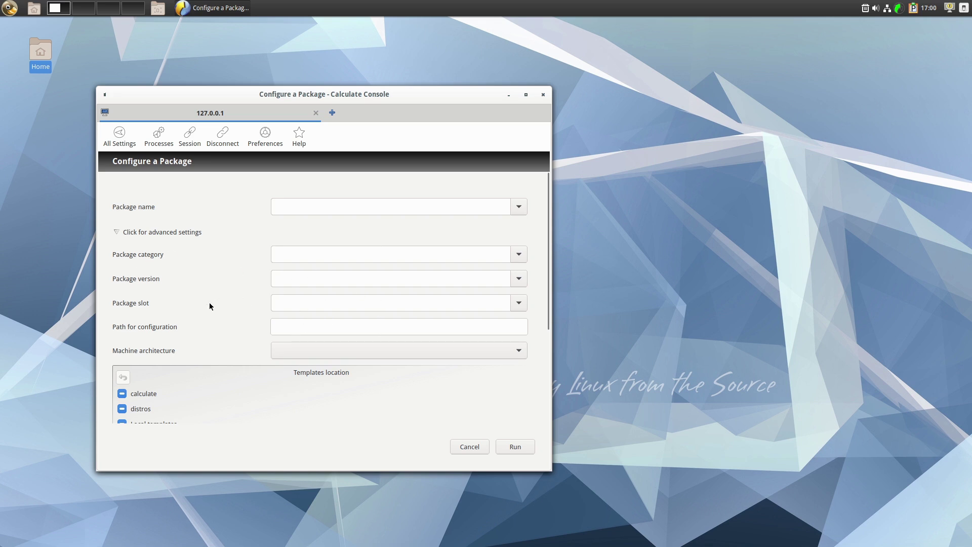
# Look over the Configure a Package form and cancel it without filling it in.
pyautogui.scroll(-3, 306, 333)
pyautogui.scroll(-2, 408, 326)
pyautogui.scroll(4, 353, 291)
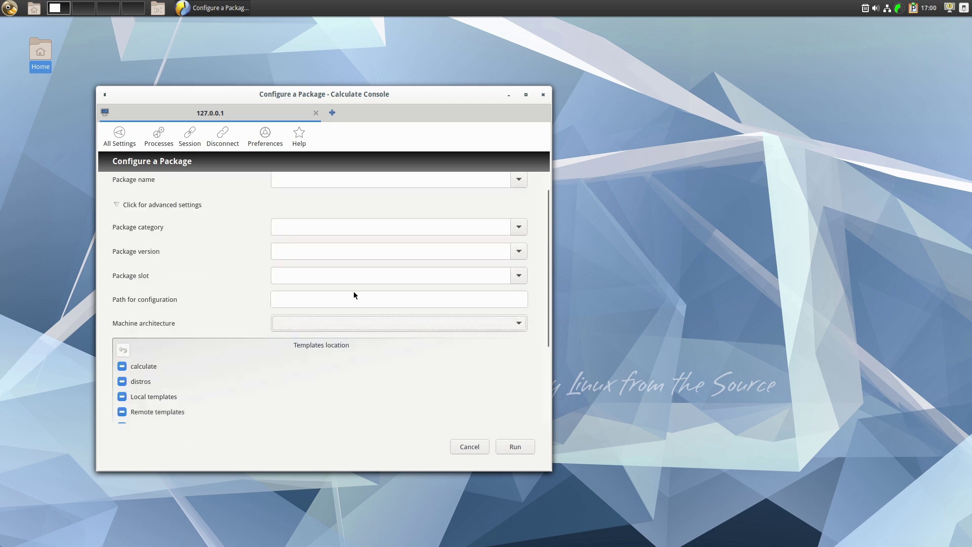
pyautogui.click(283, 251)
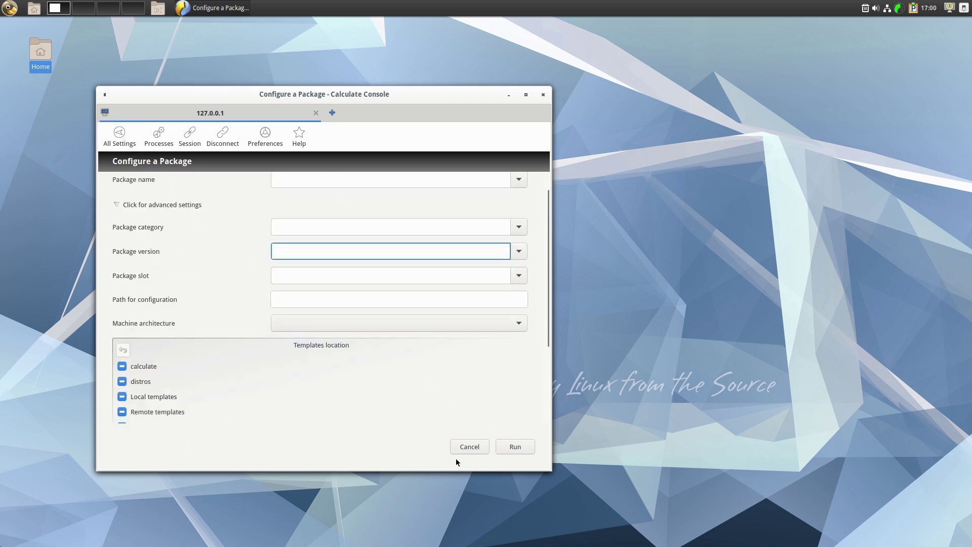
pyautogui.click(464, 445)
# Scroll the module list down to Utilities and close Calculate Console.
pyautogui.scroll(-5, 315, 325)
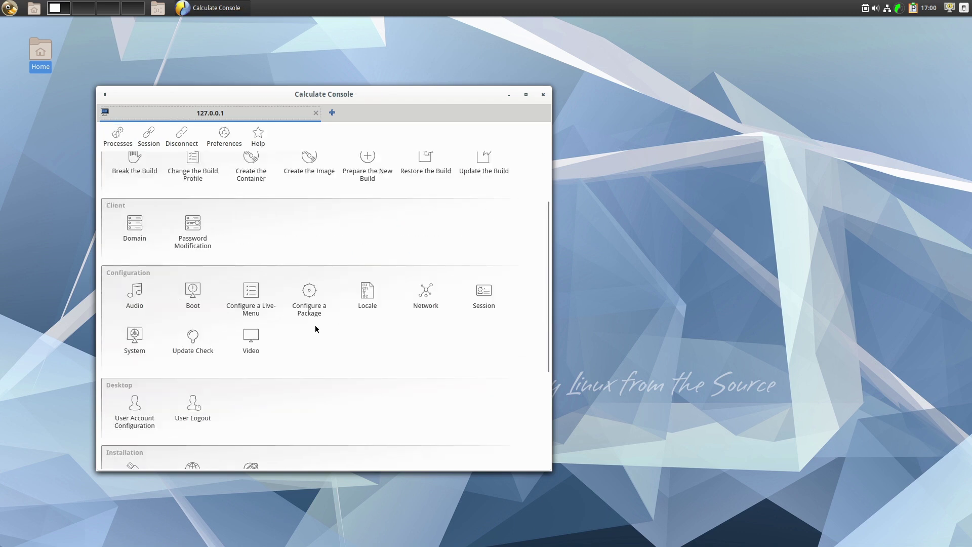
pyautogui.scroll(-3, 242, 293)
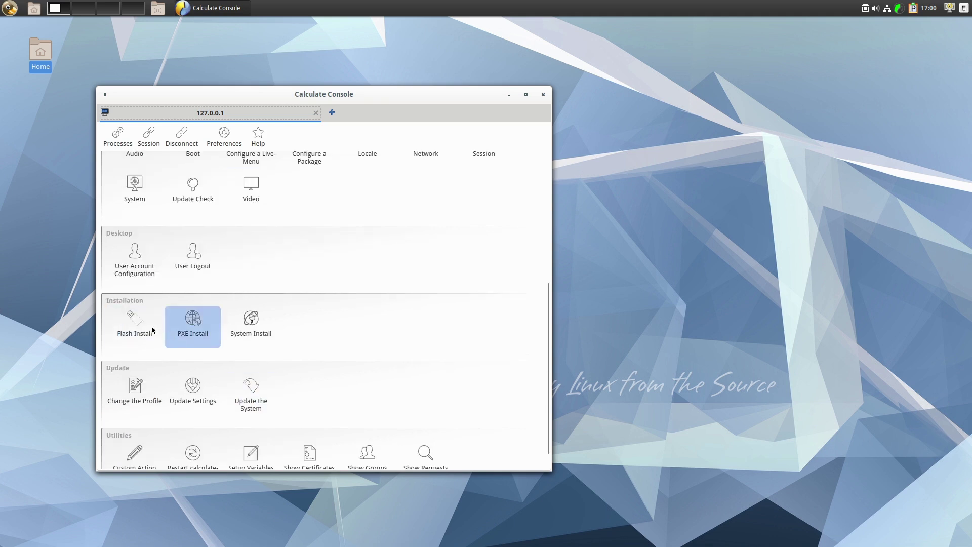
pyautogui.scroll(-1, 305, 342)
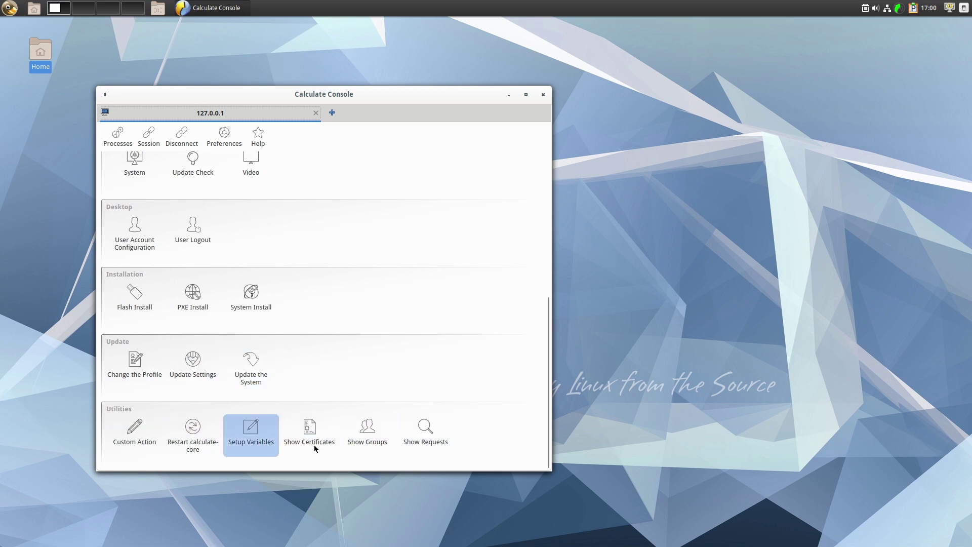
pyautogui.click(543, 95)
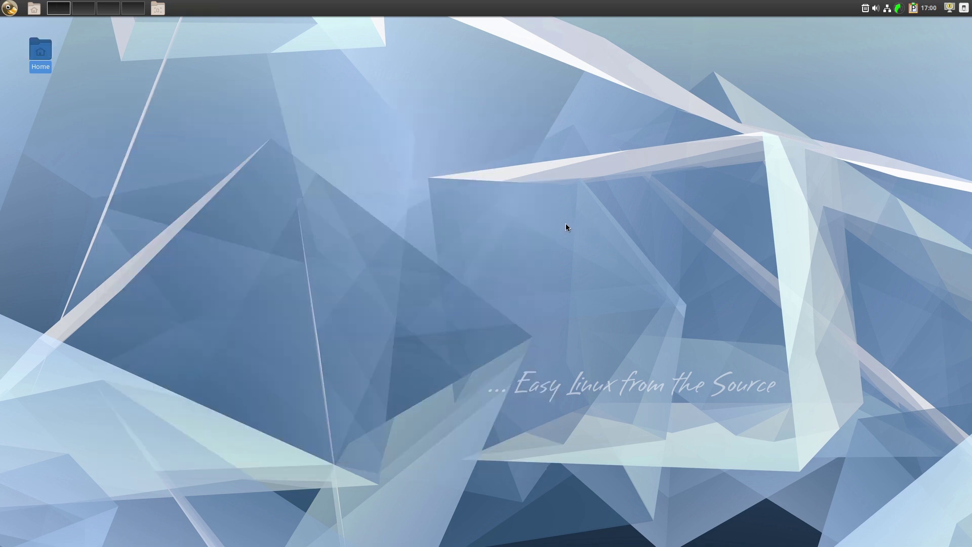